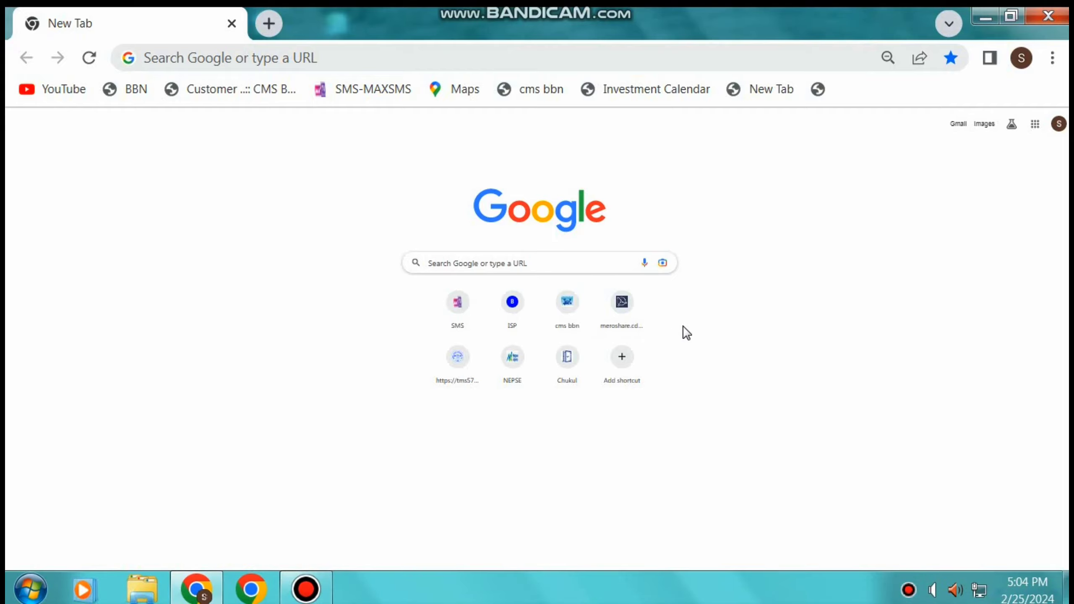
# Step: Open the Mero Share login page and choose GLOBAL IME CAPITAL LIMITED (11200) as the depository participant
pyautogui.click(621, 313)
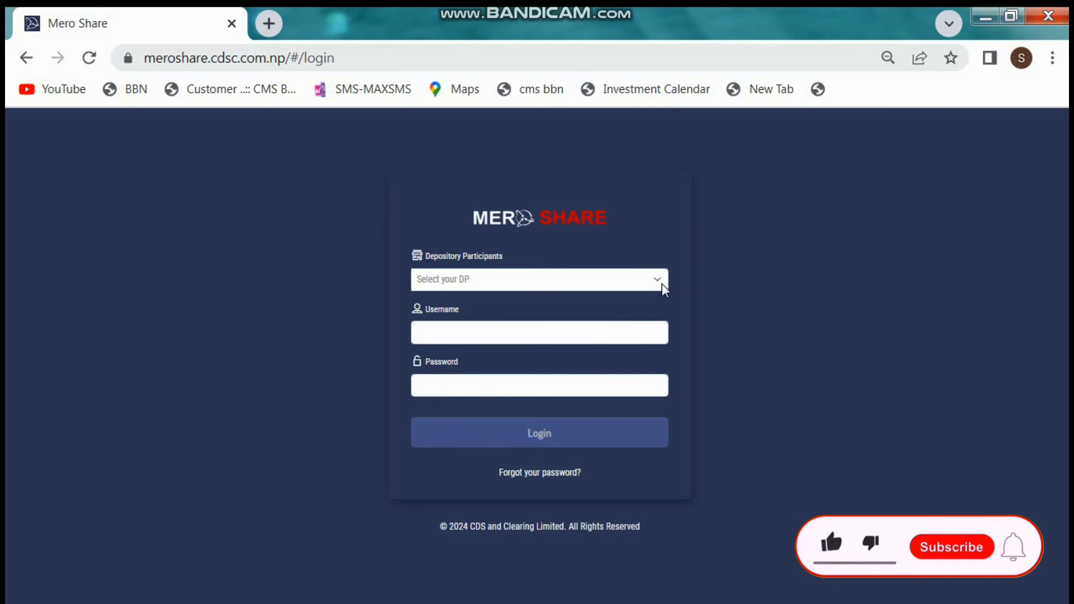
pyautogui.click(636, 280)
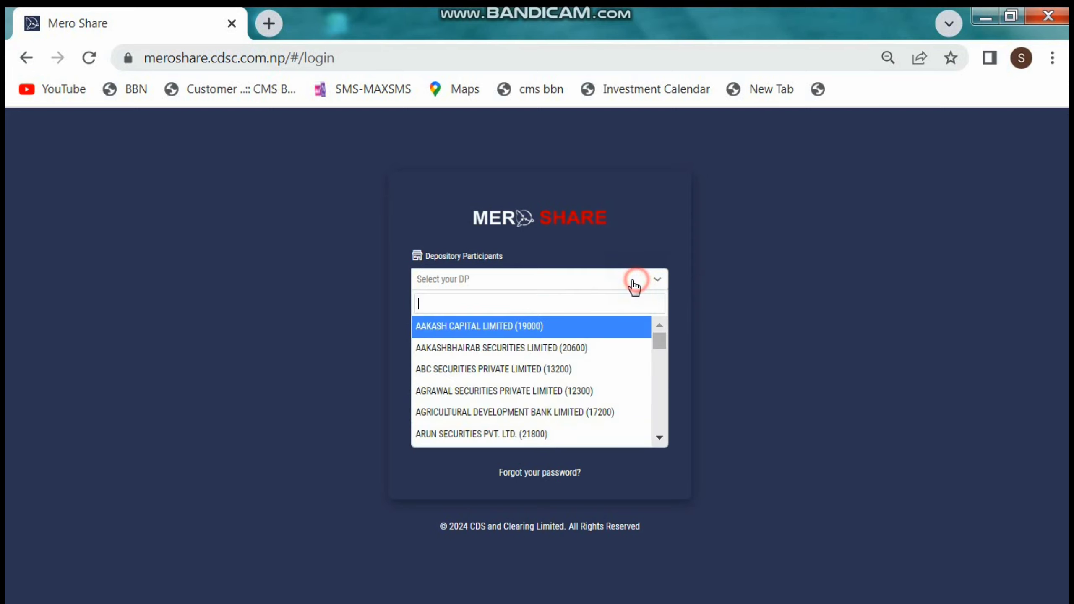
pyautogui.write('gl')
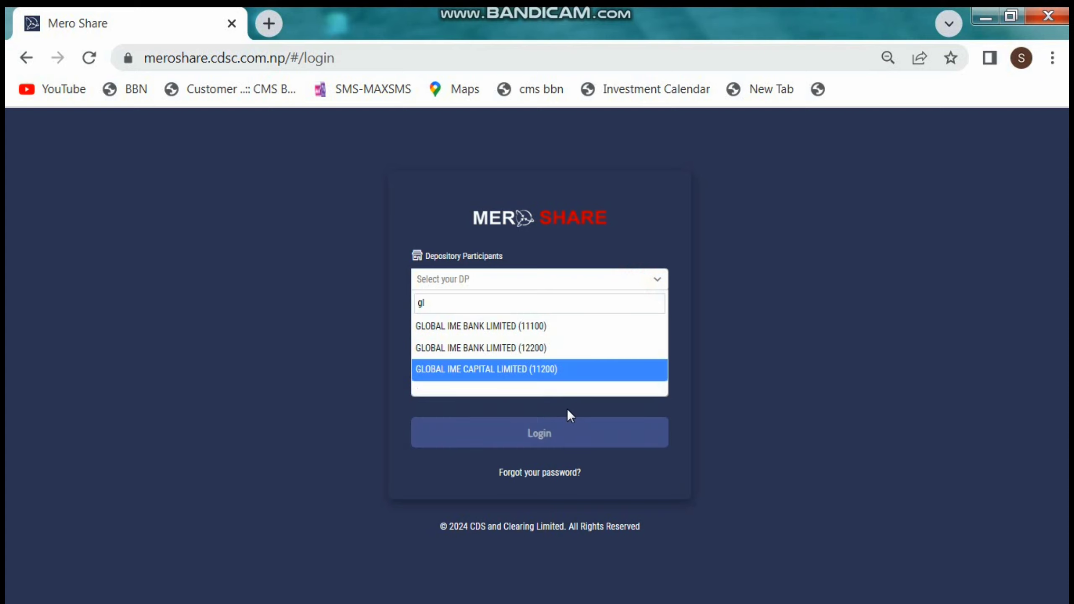
pyautogui.click(544, 378)
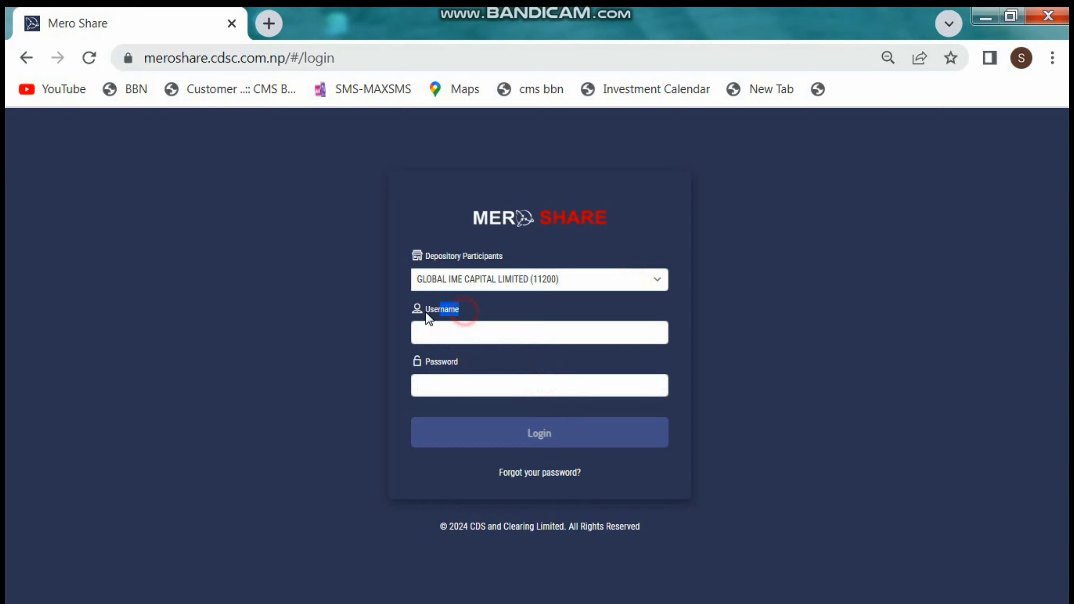
# Step: Enter the account username and password, and log in
pyautogui.moveTo(428, 318); pyautogui.dragTo(425, 317)
pyautogui.moveTo(476, 366); pyautogui.dragTo(424, 359)
pyautogui.click(465, 309)
pyautogui.click(456, 333)
pyautogui.click(578, 359)
pyautogui.click(507, 394)
pyautogui.write('•')
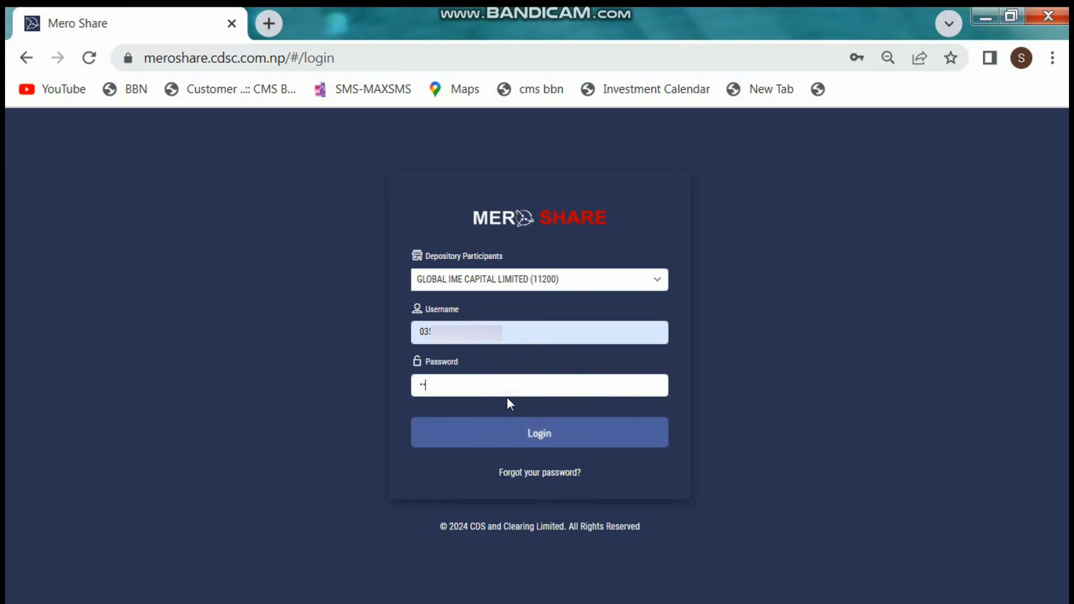
pyautogui.write('•••••••••••')
pyautogui.click(543, 434)
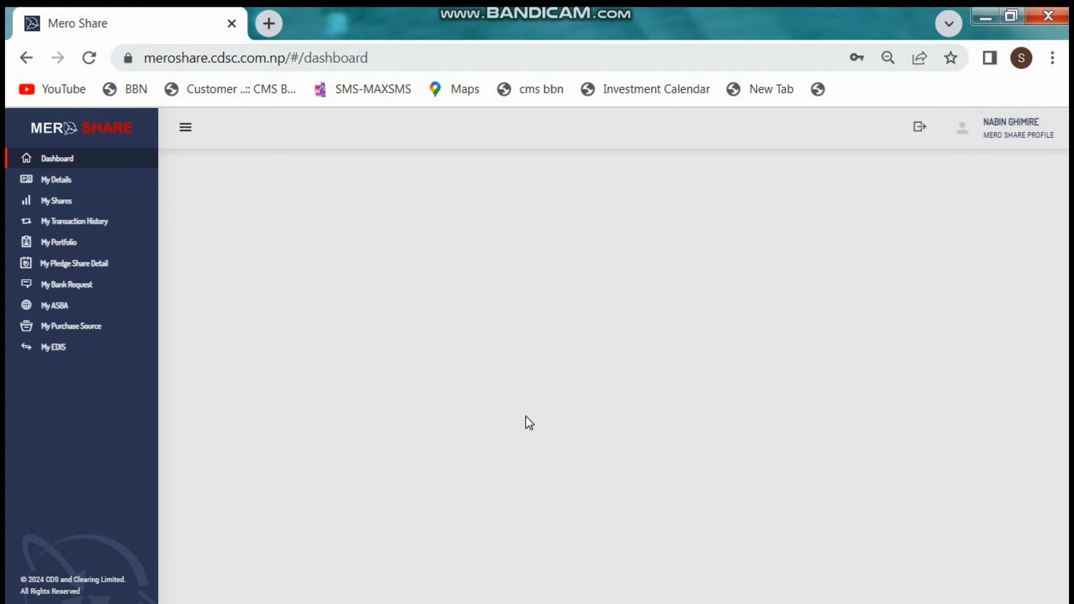
# Step: Go to My ASBA and start an application for the Sarbottam Cement Ltd. ordinary share IPO
pyautogui.click(53, 306)
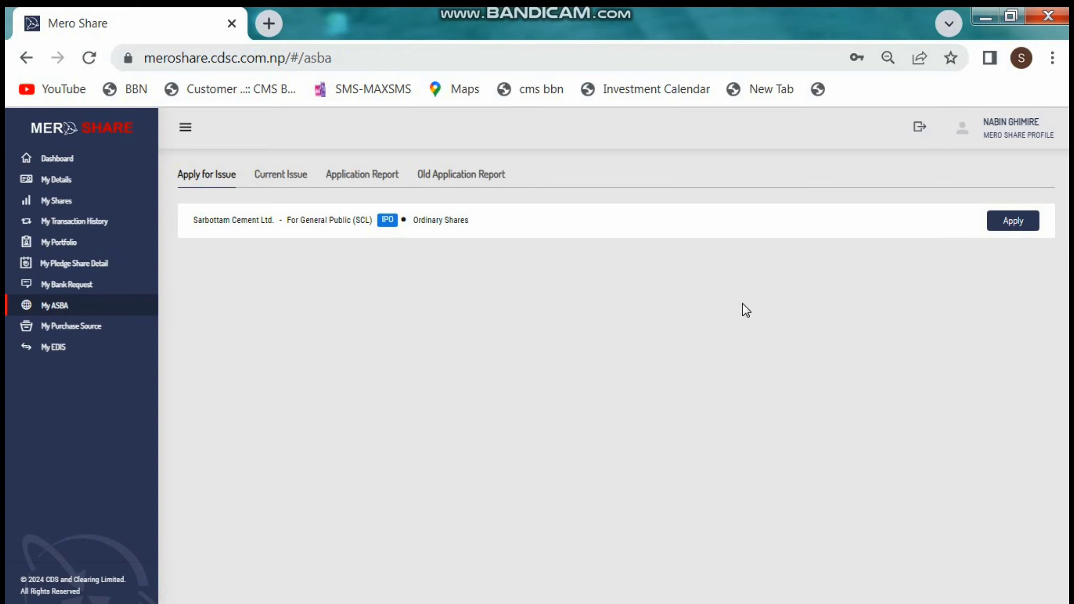
pyautogui.moveTo(566, 233); pyautogui.dragTo(189, 228)
pyautogui.click(536, 246)
pyautogui.moveTo(532, 231); pyautogui.dragTo(298, 323)
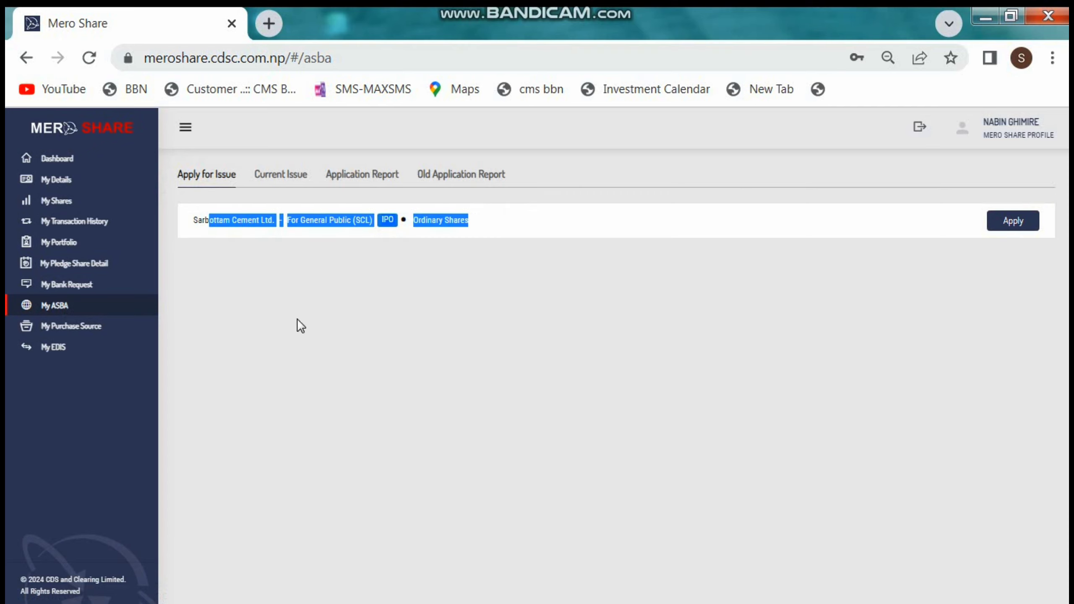
pyautogui.click(715, 350)
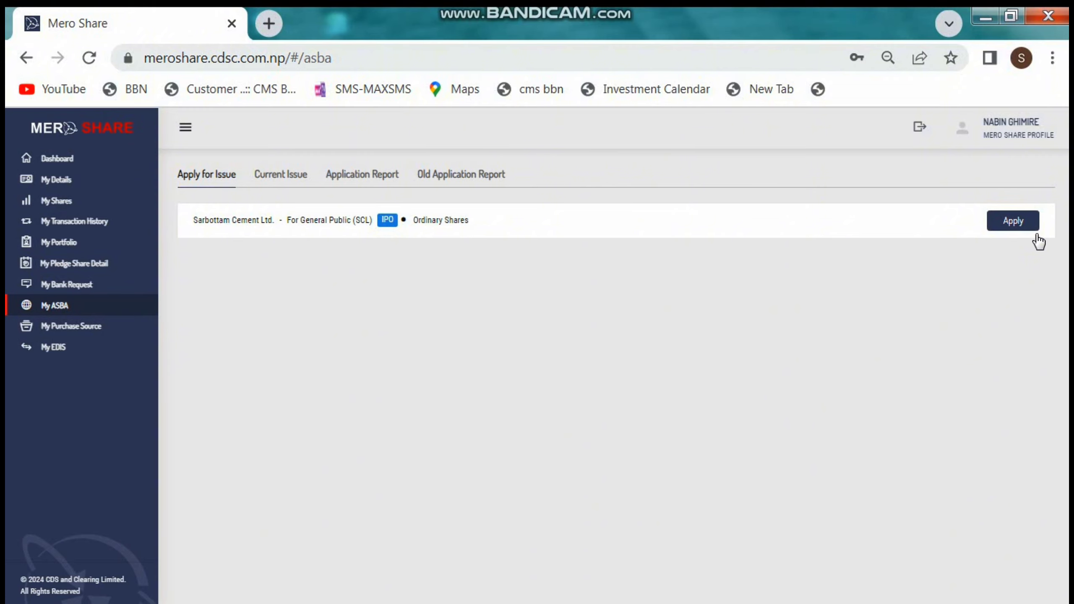
pyautogui.click(1013, 223)
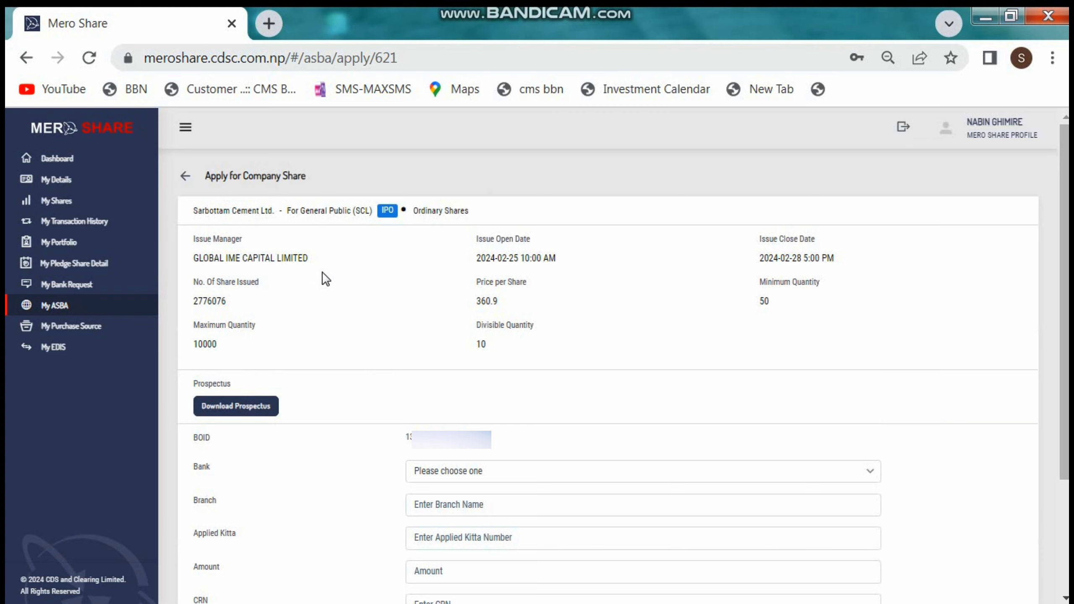
# Step: Review the issue's manager, open and close dates, number of shares issued, price per share and minimum quantity
pyautogui.moveTo(317, 259); pyautogui.dragTo(193, 267)
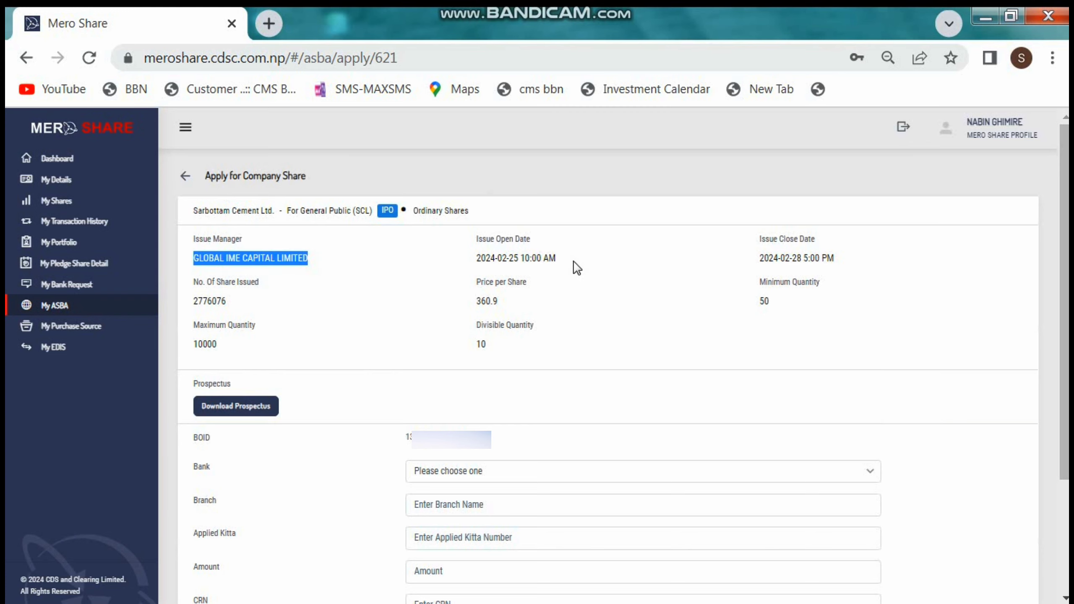
pyautogui.moveTo(573, 262); pyautogui.dragTo(475, 261)
pyautogui.moveTo(869, 264); pyautogui.dragTo(759, 237)
pyautogui.moveTo(252, 304); pyautogui.dragTo(169, 308)
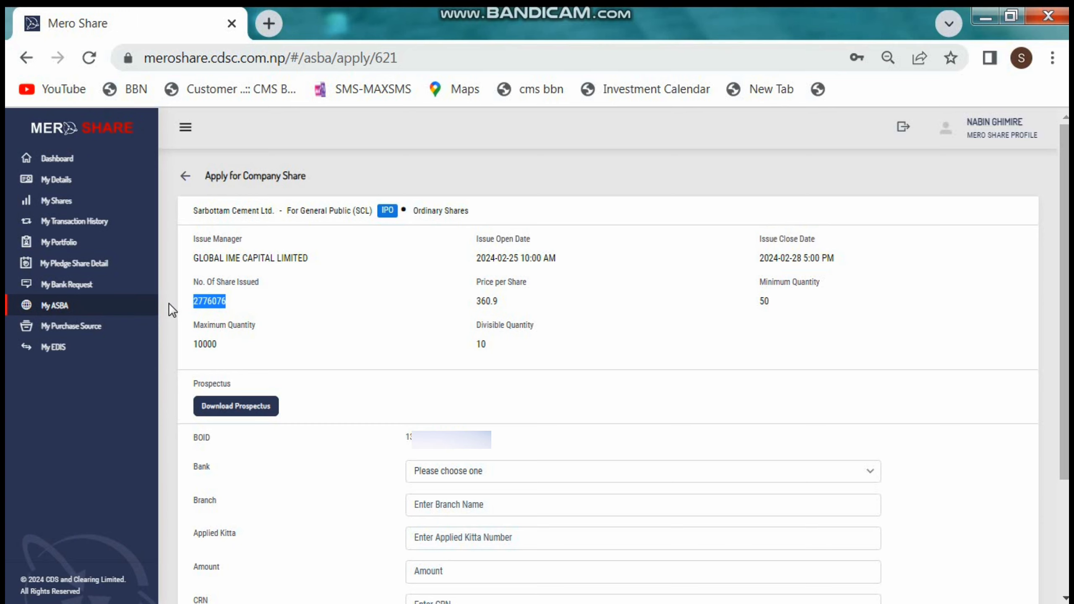
pyautogui.moveTo(517, 301); pyautogui.dragTo(470, 305)
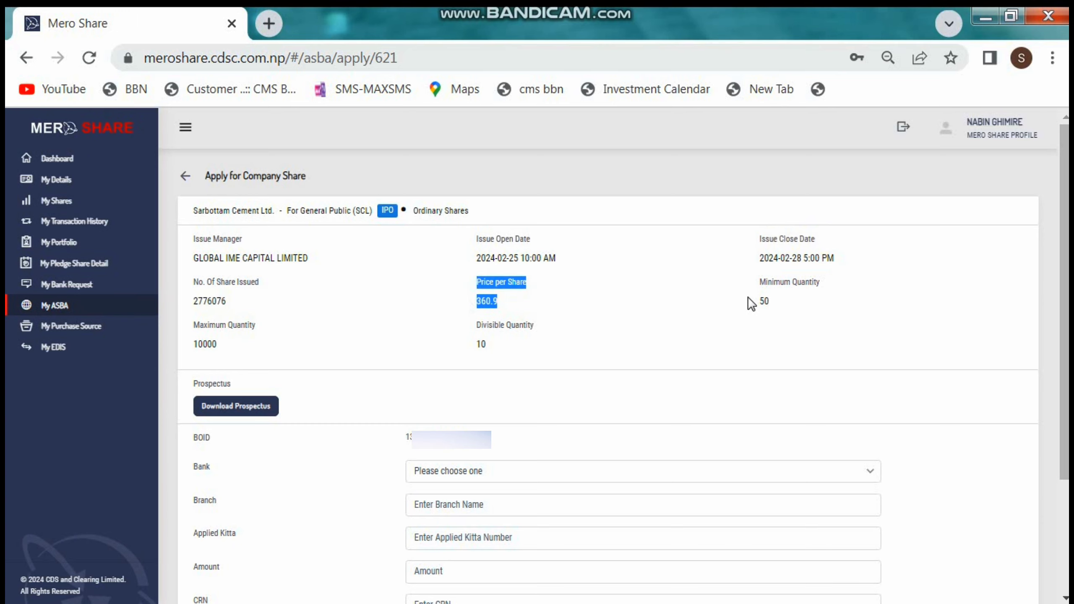
pyautogui.moveTo(793, 301); pyautogui.dragTo(760, 301)
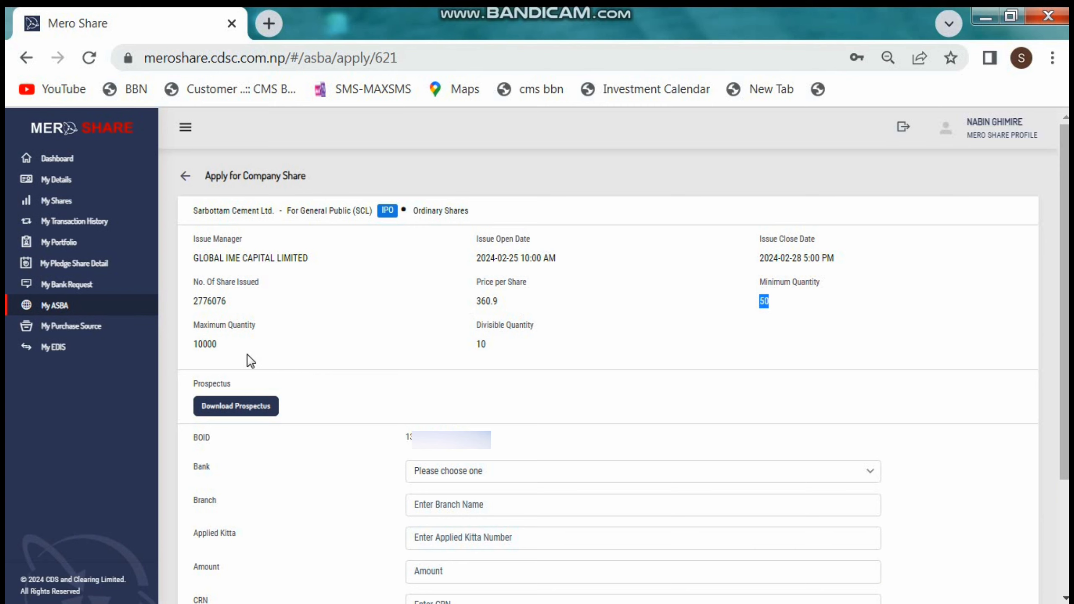
pyautogui.click(291, 305)
pyautogui.scroll(-2, 835, 283)
pyautogui.scroll(-2, 880, 263)
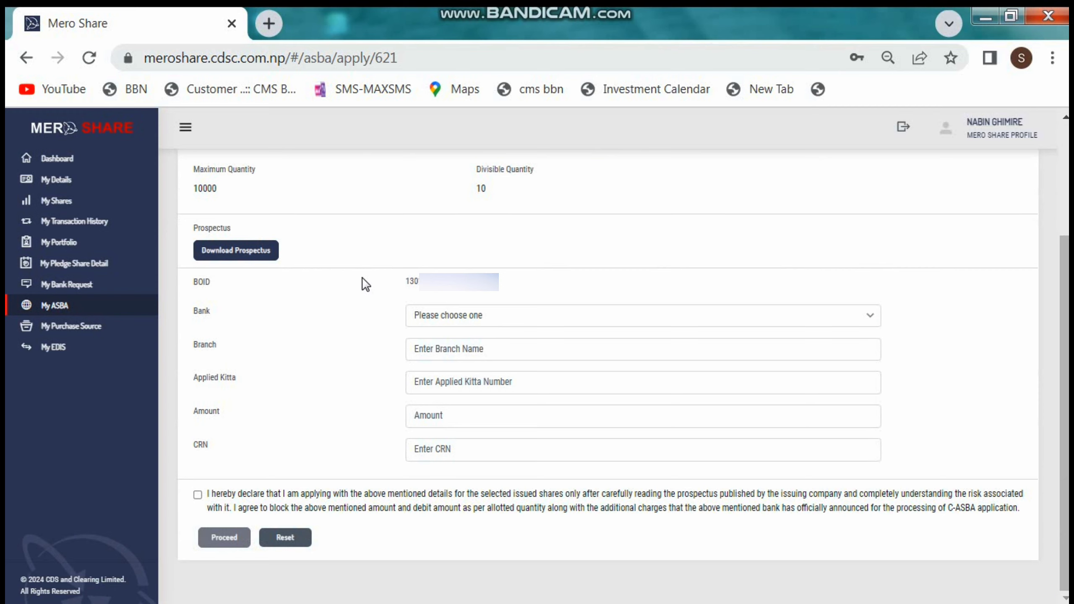
# Step: Choose GLOBAL IME BANK LTD. as the applying bank and select the saving account as the account number
pyautogui.moveTo(503, 283)
pyautogui.mouseDown()
pyautogui.moveTo(386, 293)
pyautogui.moveTo(500, 295)
pyautogui.mouseUp()
pyautogui.click(482, 295)
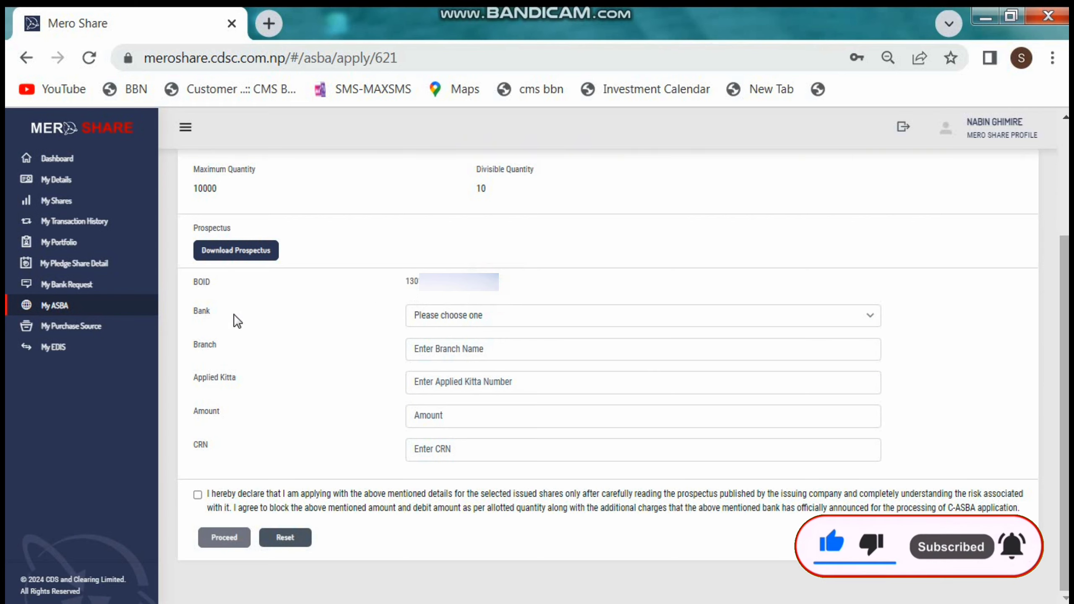
pyautogui.moveTo(231, 315); pyautogui.dragTo(185, 319)
pyautogui.click(449, 319)
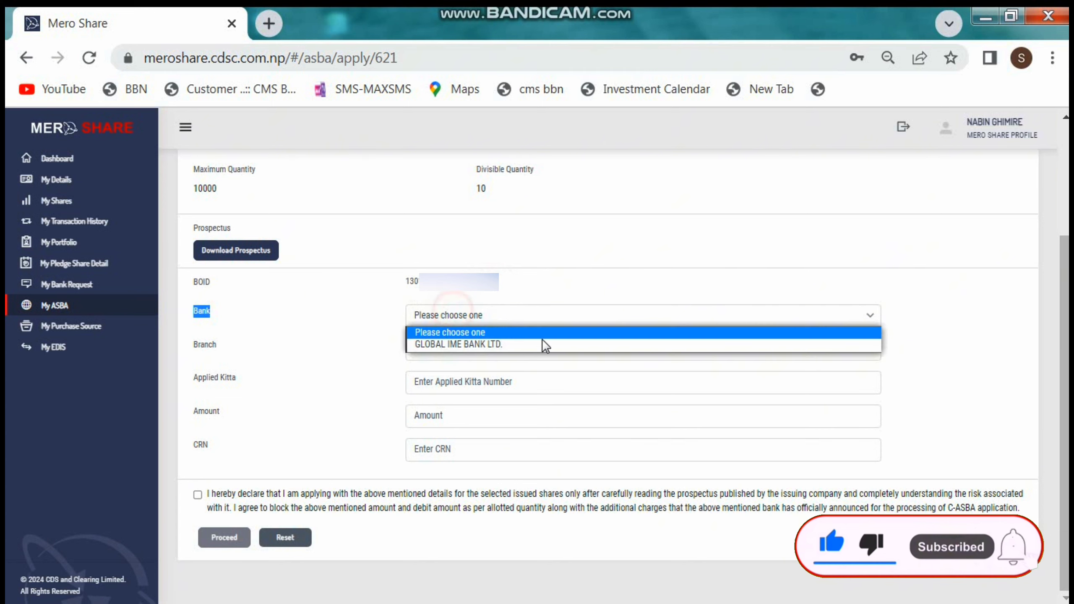
pyautogui.click(493, 347)
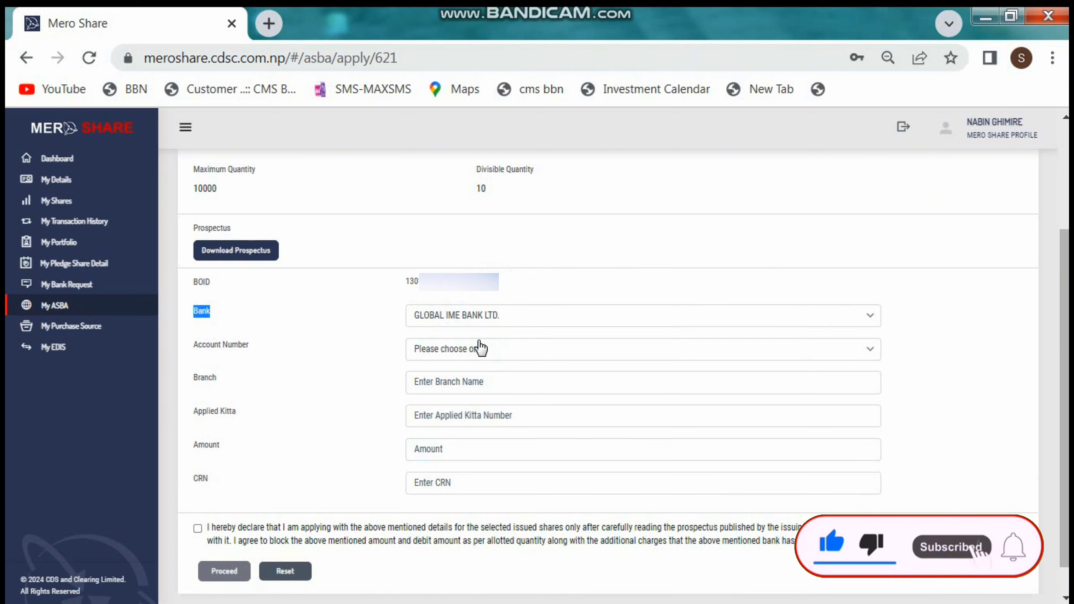
pyautogui.click(277, 341)
pyautogui.click(491, 349)
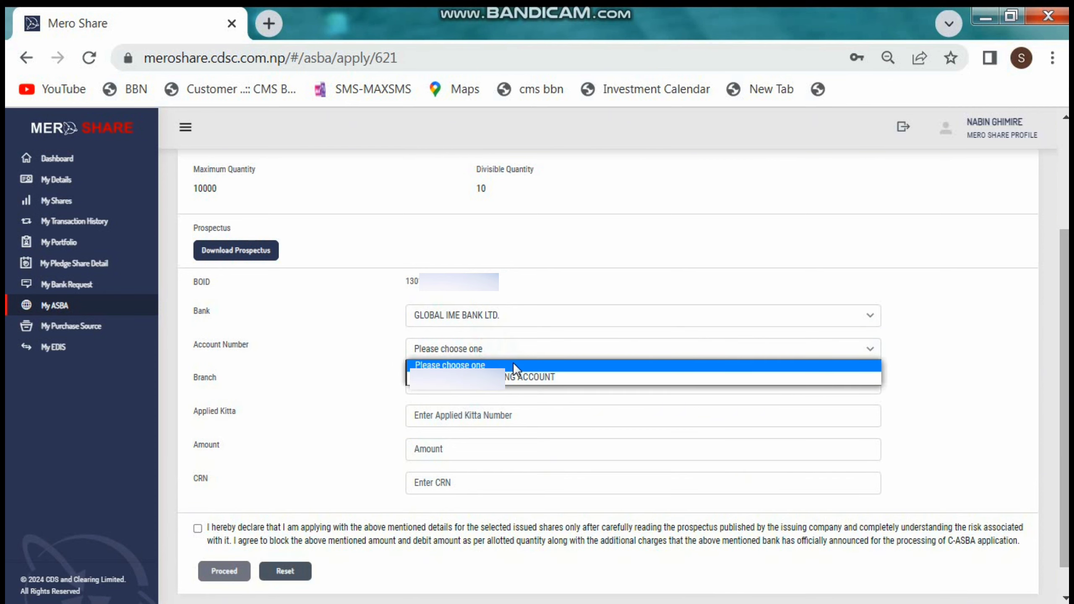
pyautogui.click(495, 377)
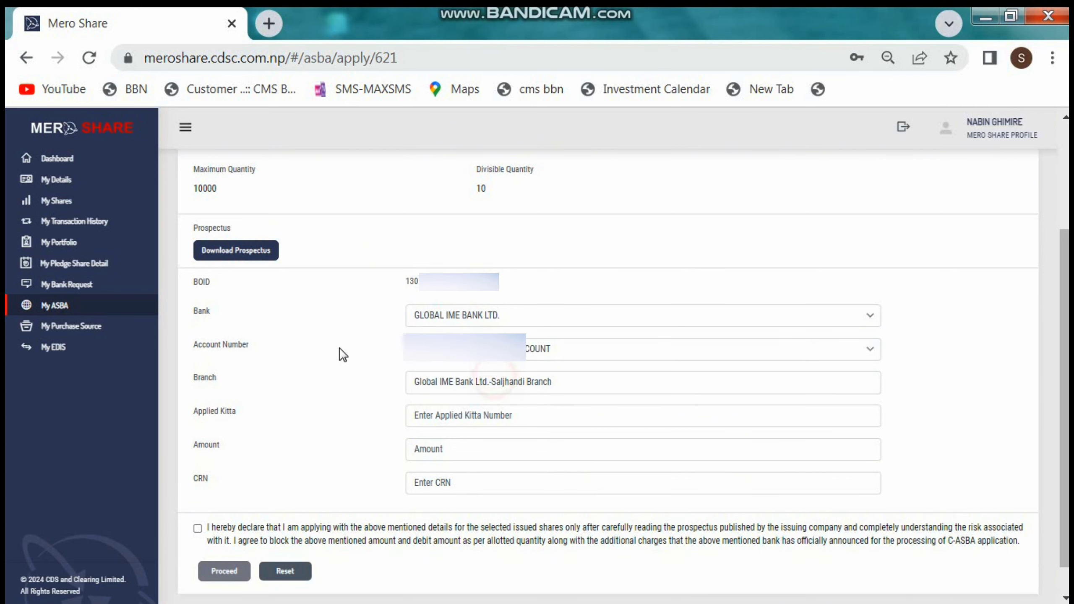
# Step: Check the filled-in branch and set the applied kitta to 50
pyautogui.scroll(-1, 355, 353)
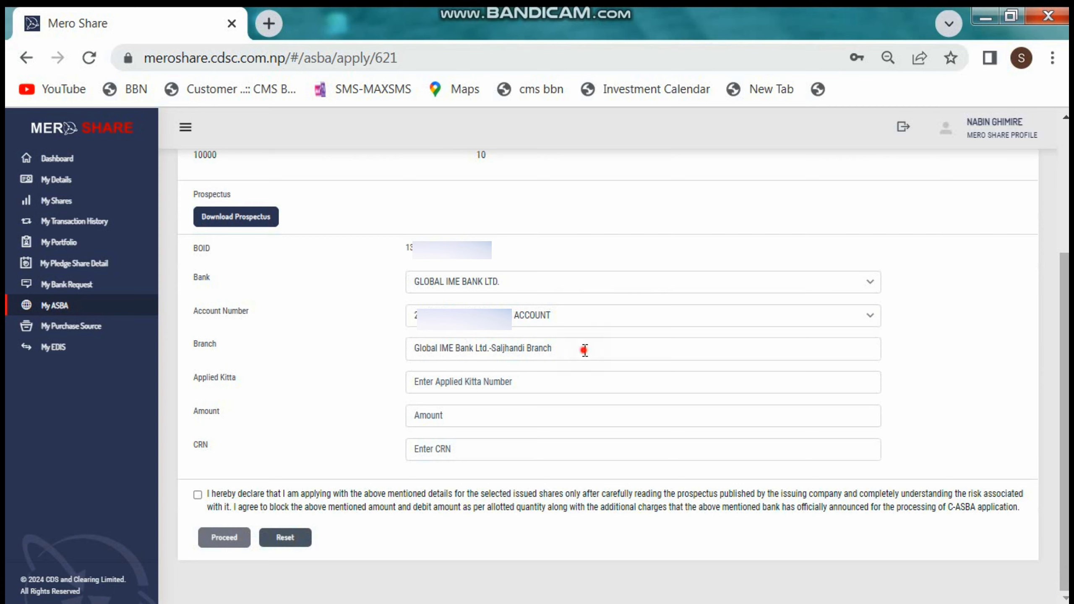
pyautogui.moveTo(584, 350); pyautogui.dragTo(407, 355)
pyautogui.click(352, 386)
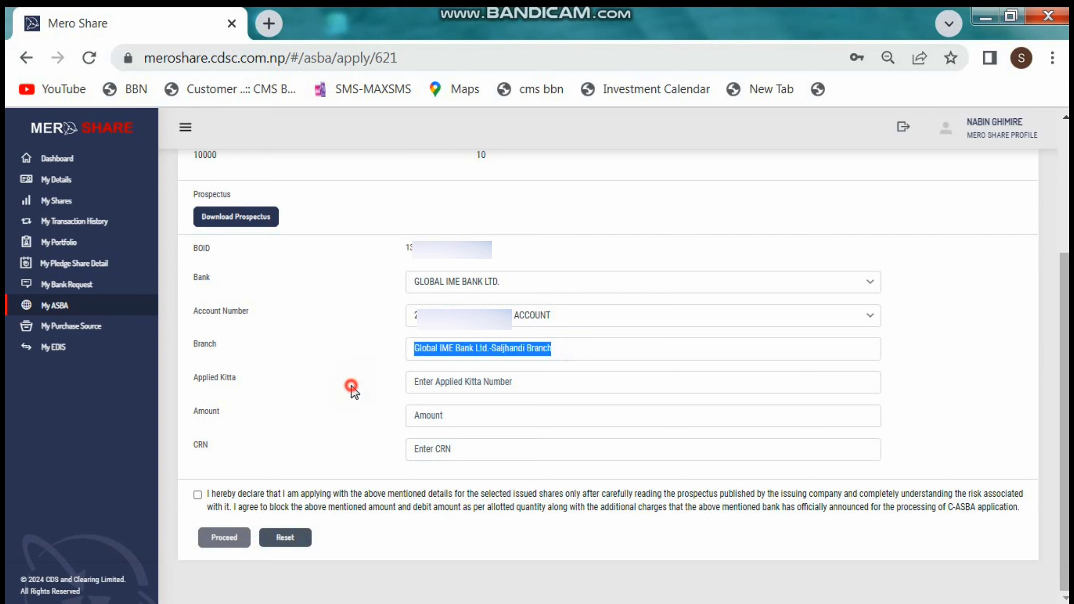
pyautogui.click(423, 385)
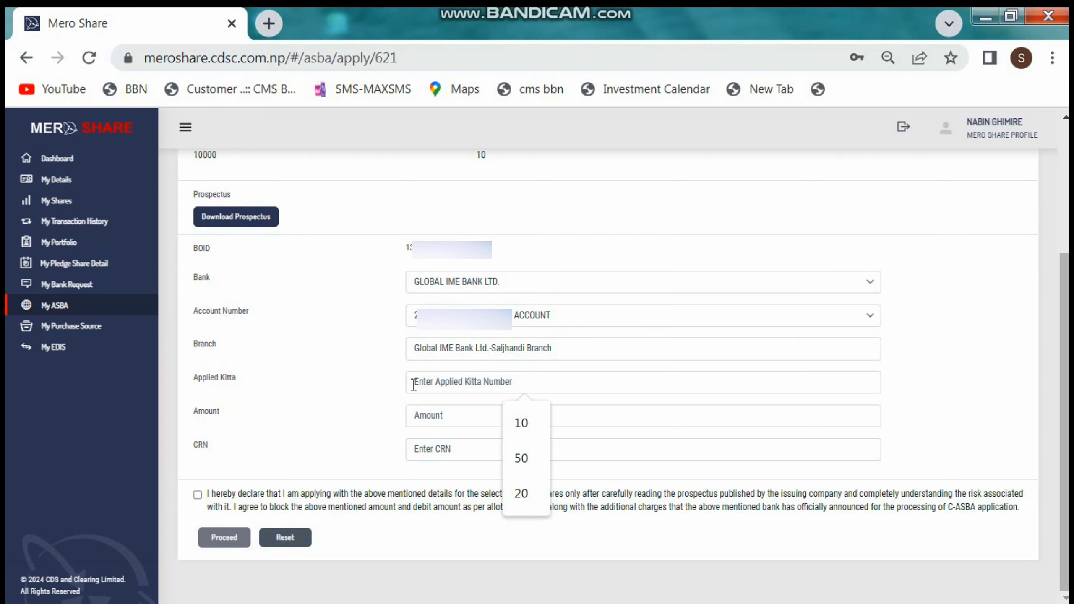
pyautogui.write('50')
# Step: Compare the applied kitta with the issue's minimum quantity and check the calculated amount
pyautogui.scroll(1, 444, 391)
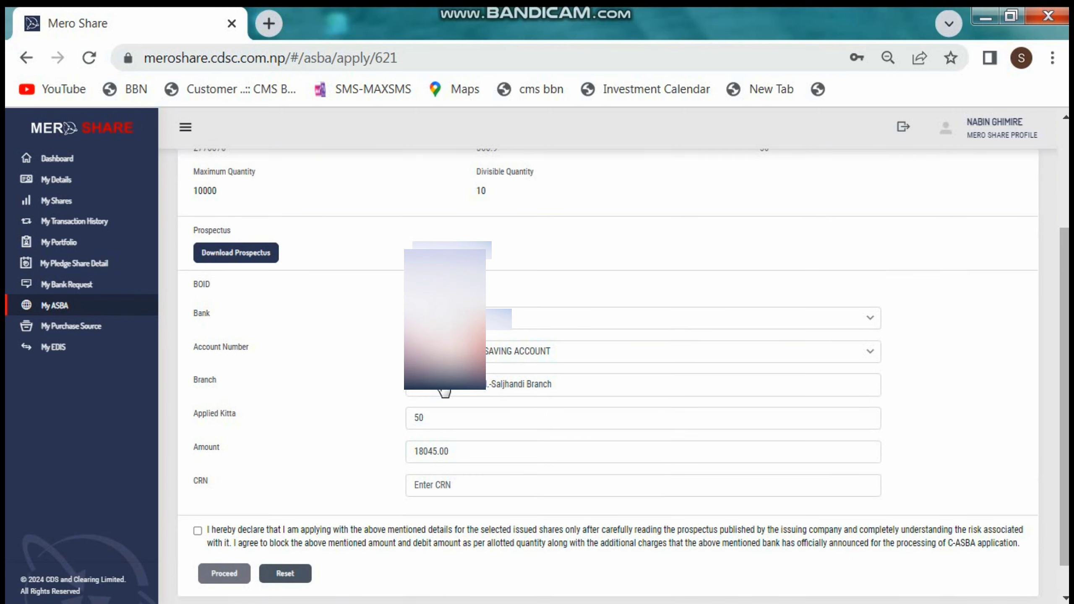
pyautogui.scroll(4, 445, 392)
pyautogui.moveTo(789, 303); pyautogui.dragTo(760, 281)
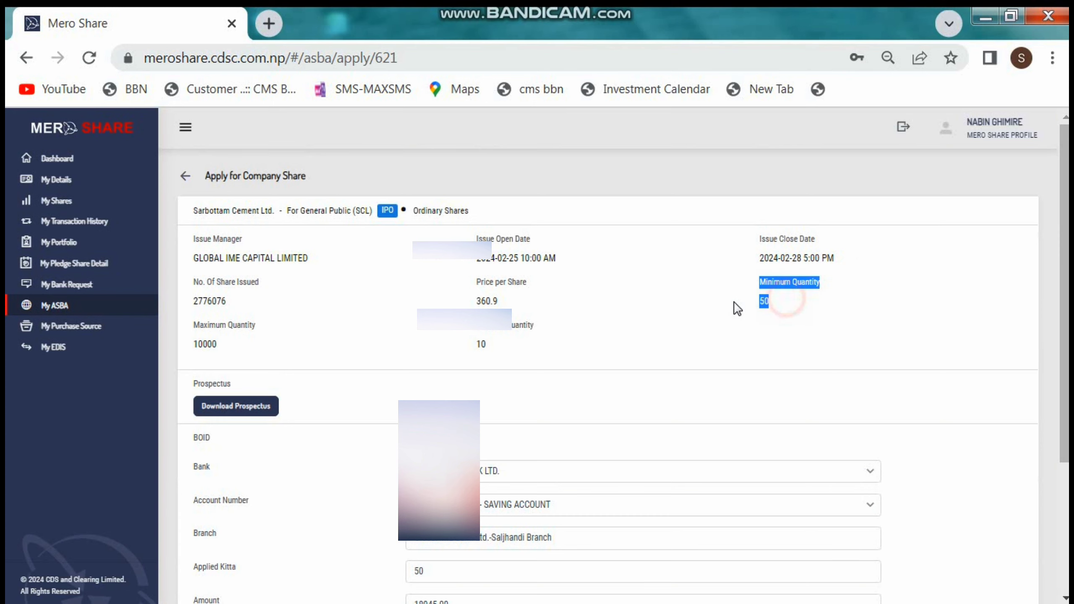
pyautogui.scroll(-2, 653, 334)
pyautogui.scroll(-3, 643, 336)
pyautogui.click(425, 385)
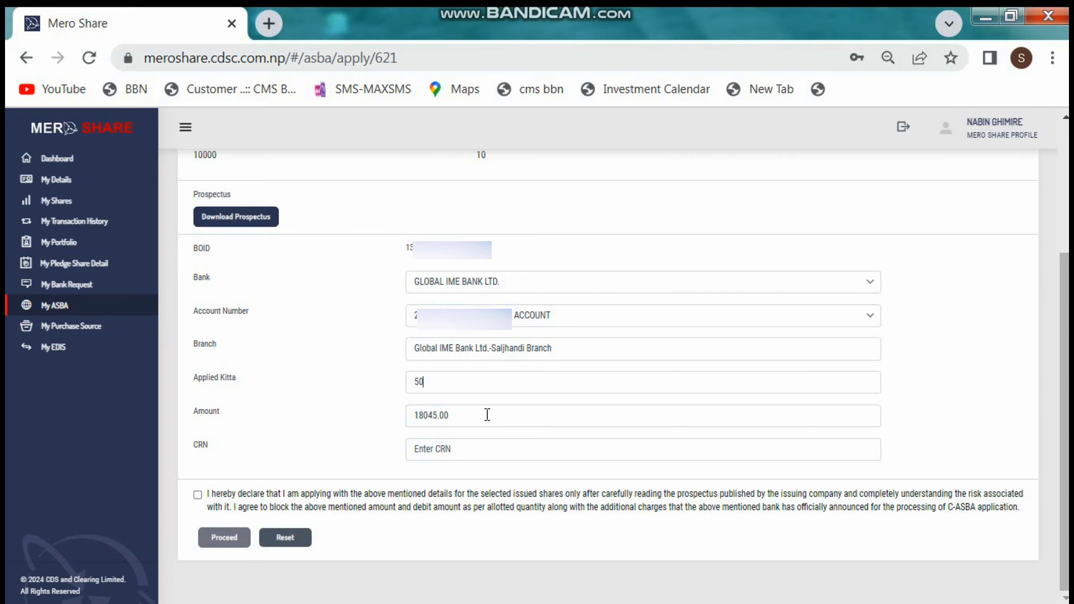
pyautogui.moveTo(487, 414); pyautogui.dragTo(409, 416)
pyautogui.click(296, 419)
# Step: Fill in the applicant's CRN, accept the declaration and proceed with the share application
pyautogui.moveTo(236, 447); pyautogui.dragTo(173, 443)
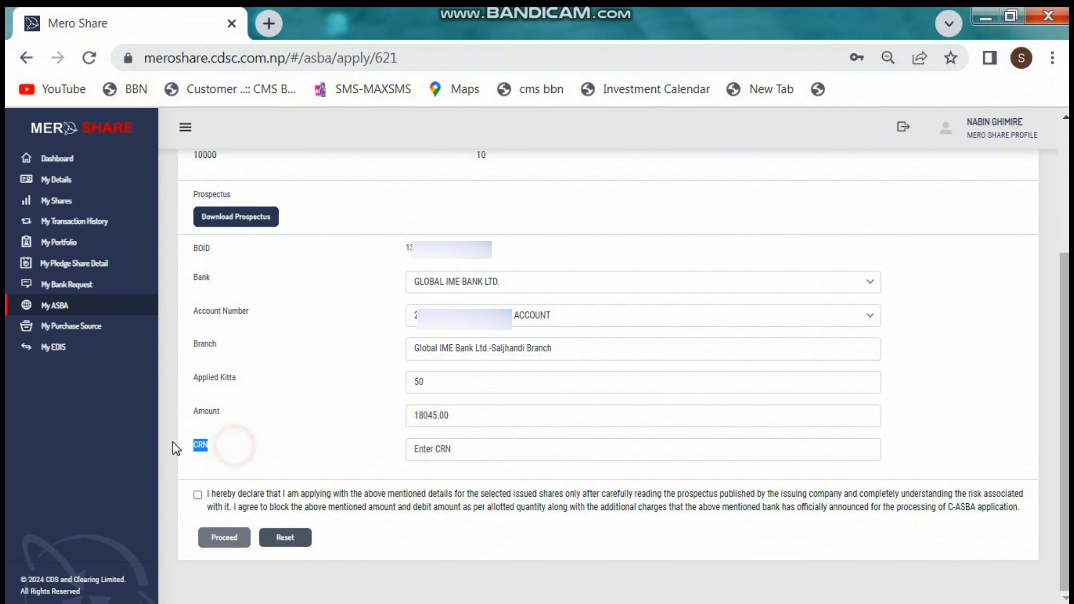
pyautogui.click(378, 444)
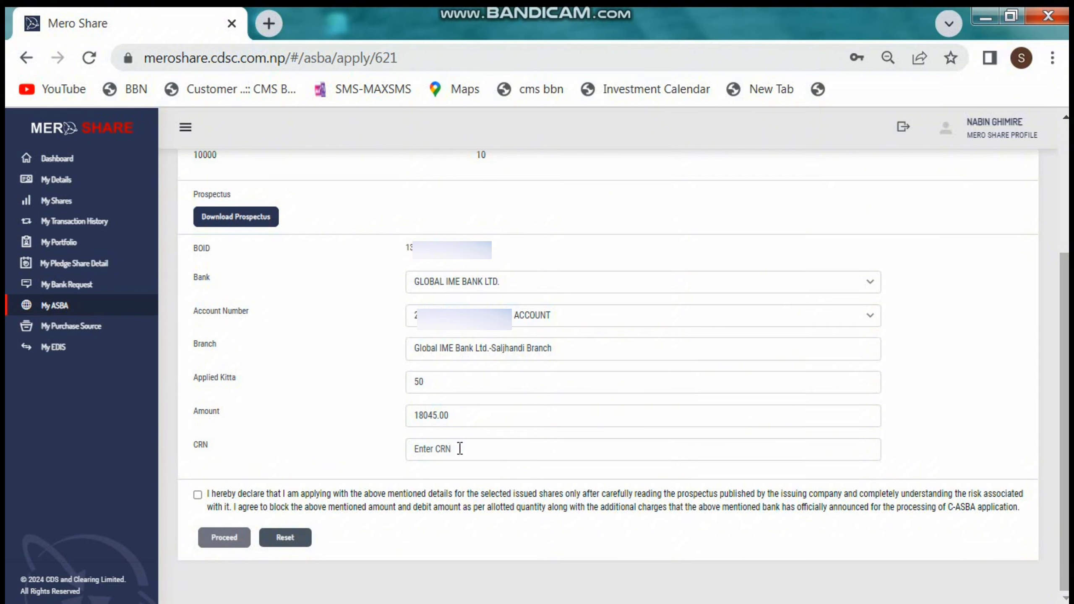
pyautogui.click(460, 448)
pyautogui.click(529, 493)
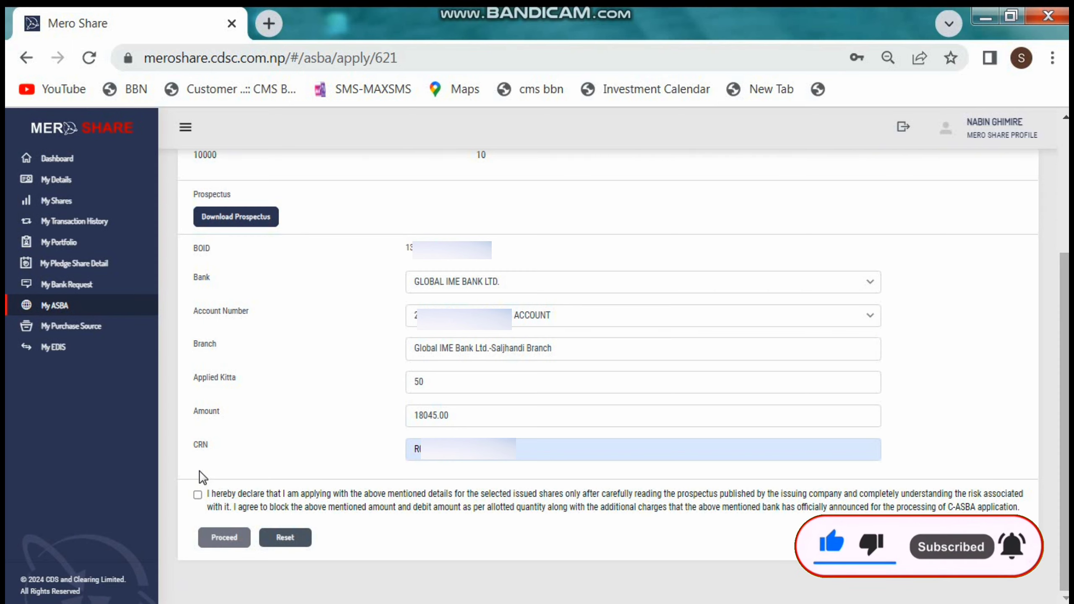
pyautogui.click(198, 494)
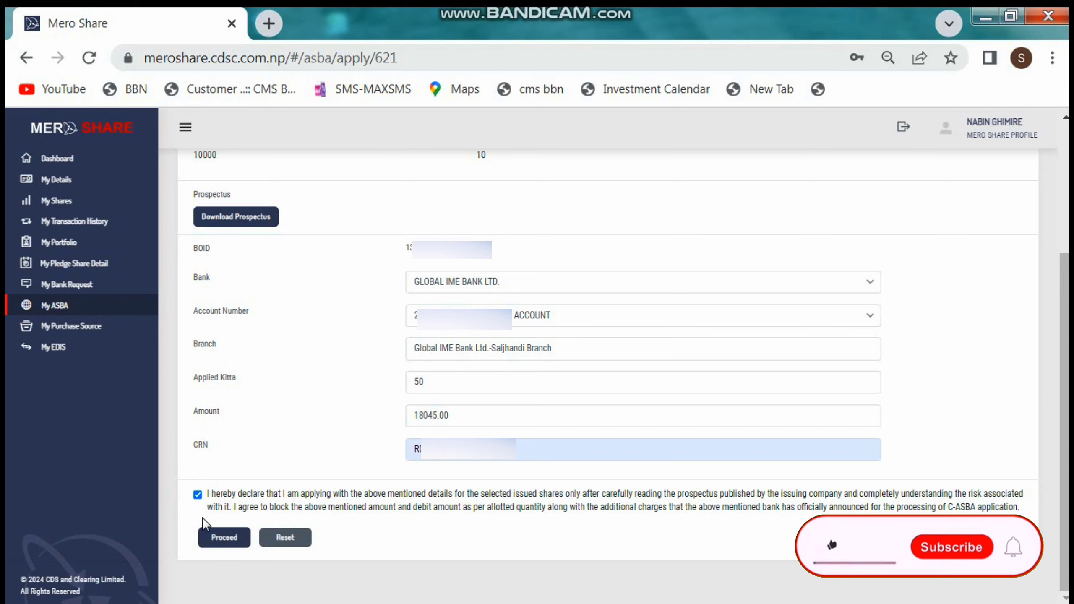
pyautogui.click(215, 540)
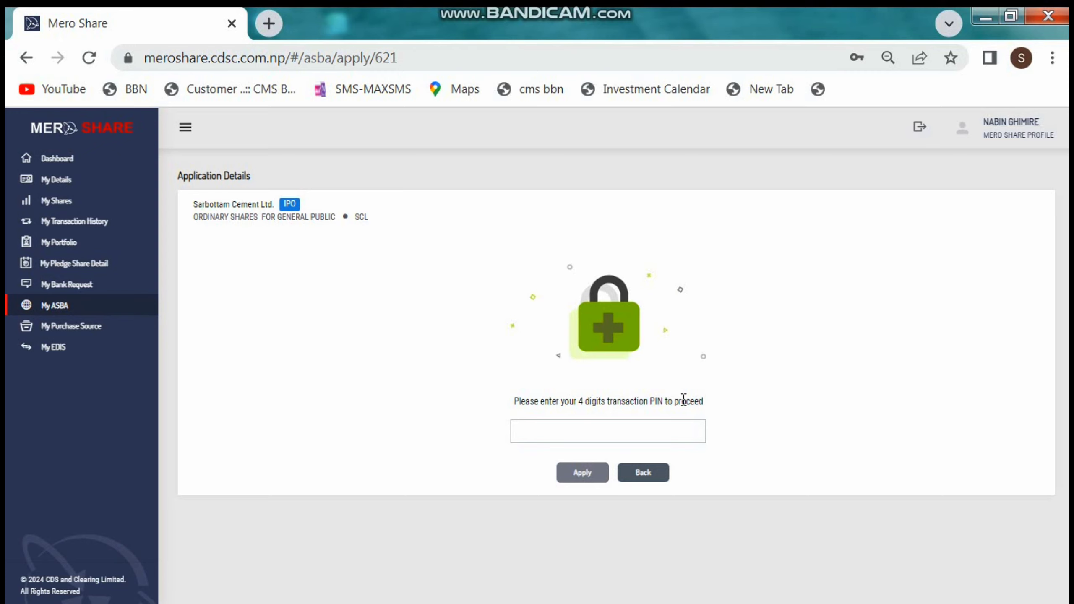
# Step: Enter the transaction PIN and submit the Sarbottam Cement IPO application
pyautogui.click(638, 431)
pyautogui.write('****')
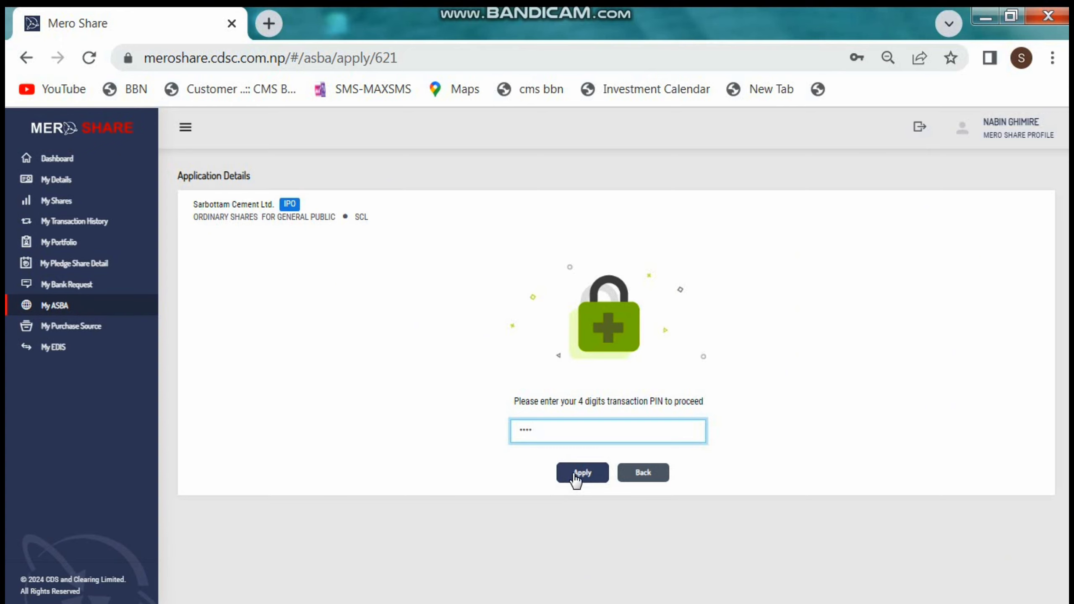
pyautogui.click(575, 478)
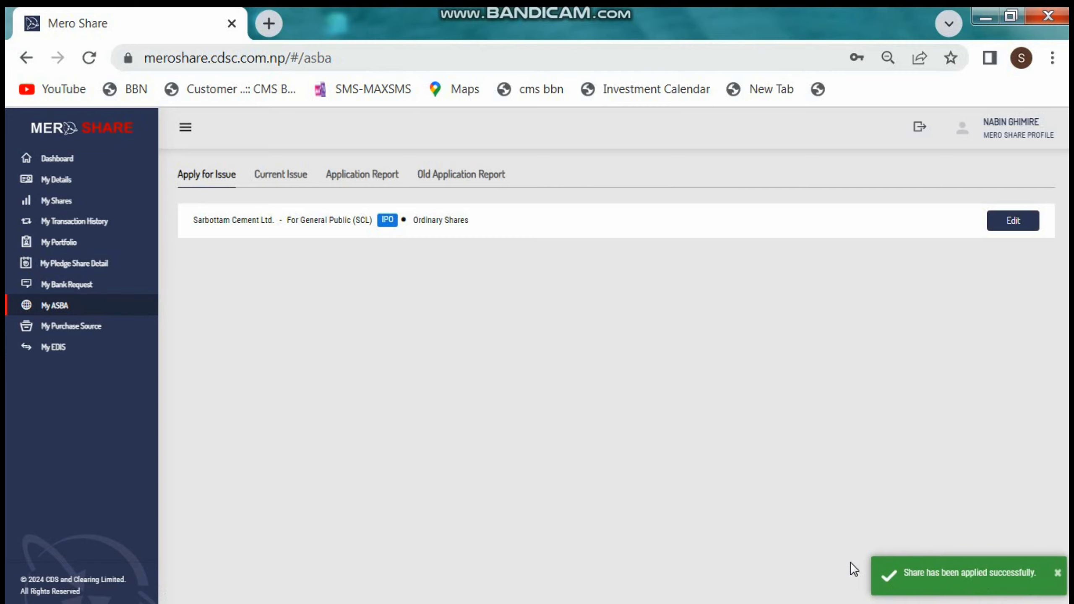
# Step: Examine the Sarbottam Cement application report for the applied quantity and status, and return to the My ASBA issue list
pyautogui.click(359, 177)
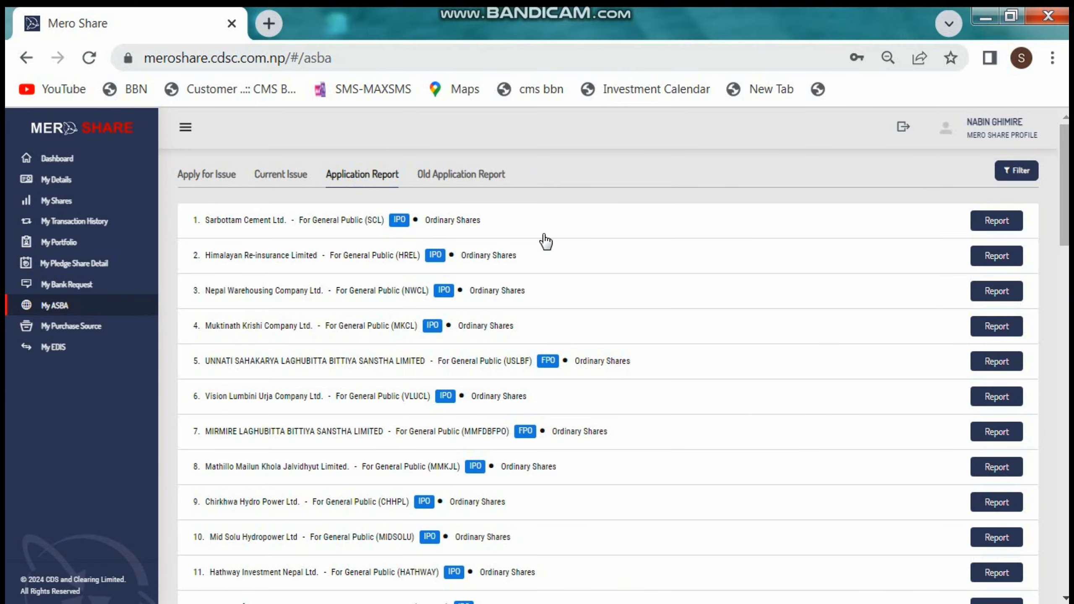
pyautogui.moveTo(556, 220); pyautogui.dragTo(182, 222)
pyautogui.click(1010, 222)
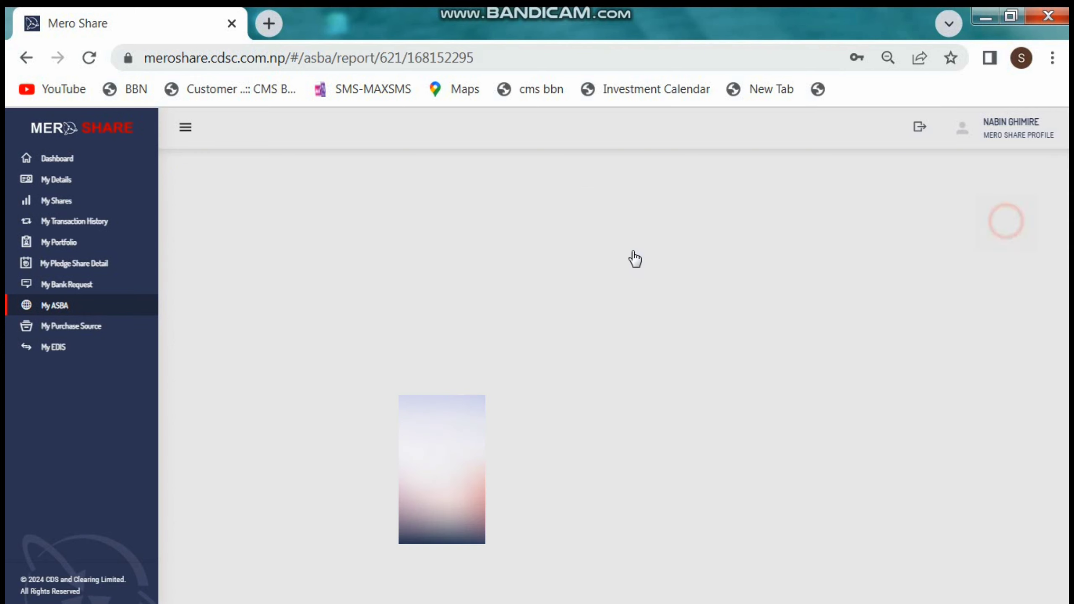
pyautogui.scroll(-2, 579, 305)
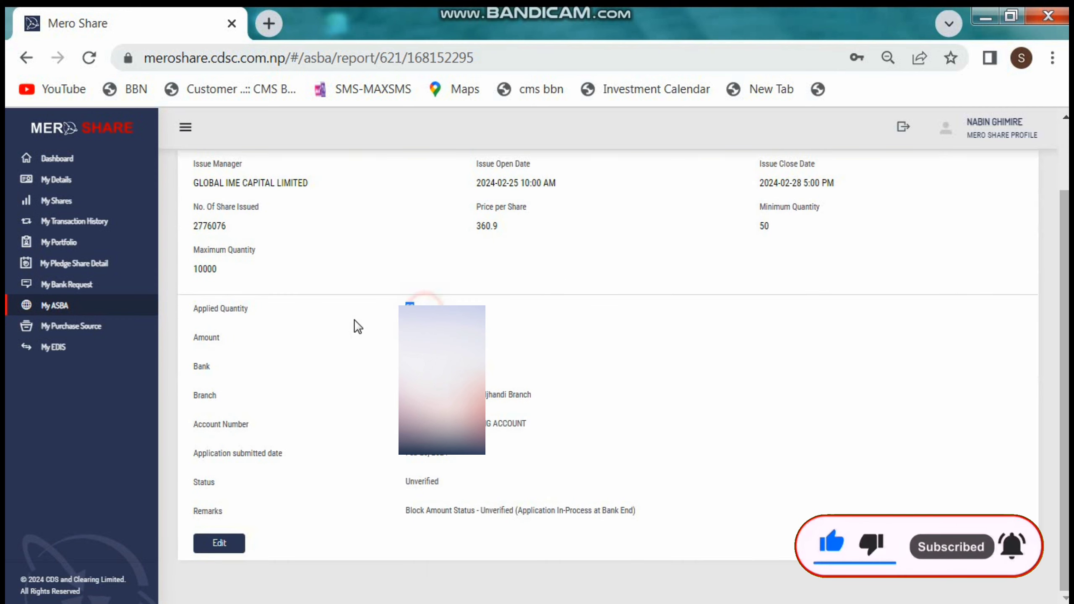
pyautogui.click(447, 488)
pyautogui.moveTo(449, 491); pyautogui.dragTo(403, 490)
pyautogui.click(456, 486)
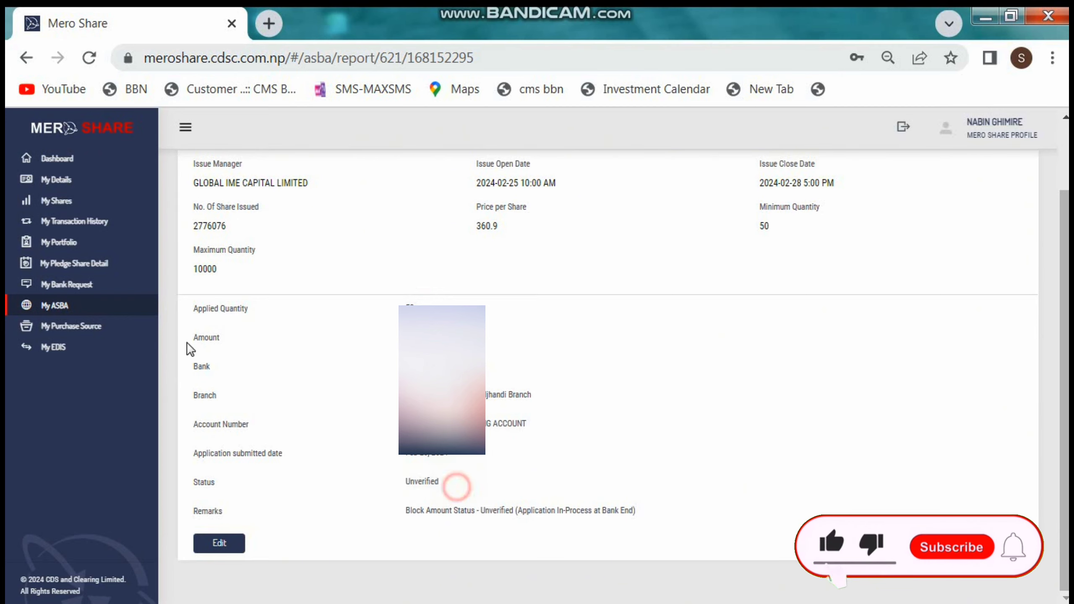
pyautogui.click(87, 308)
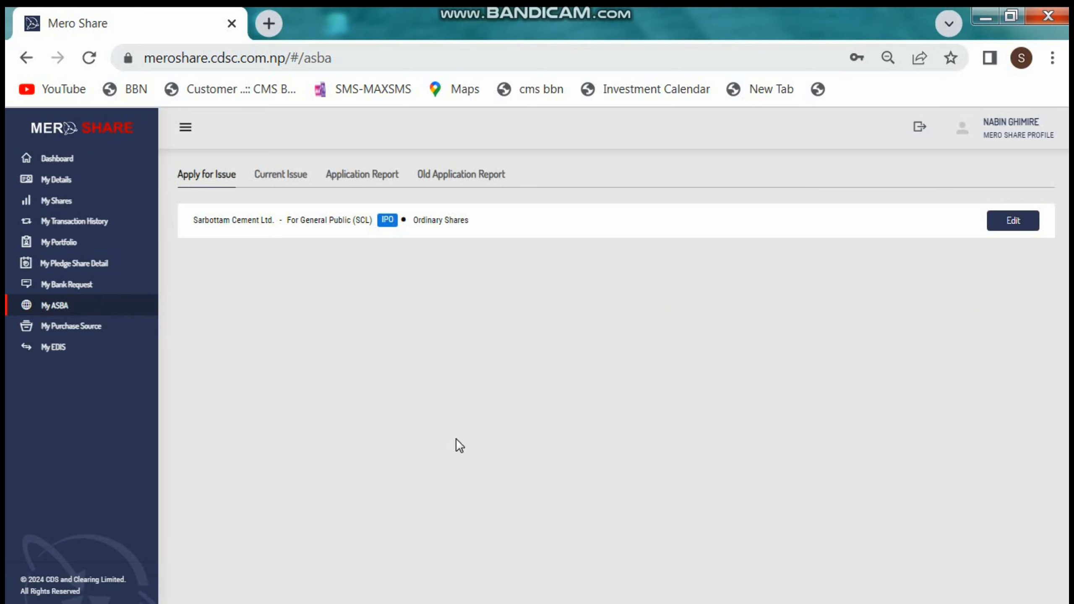
pyautogui.moveTo(288, 571)
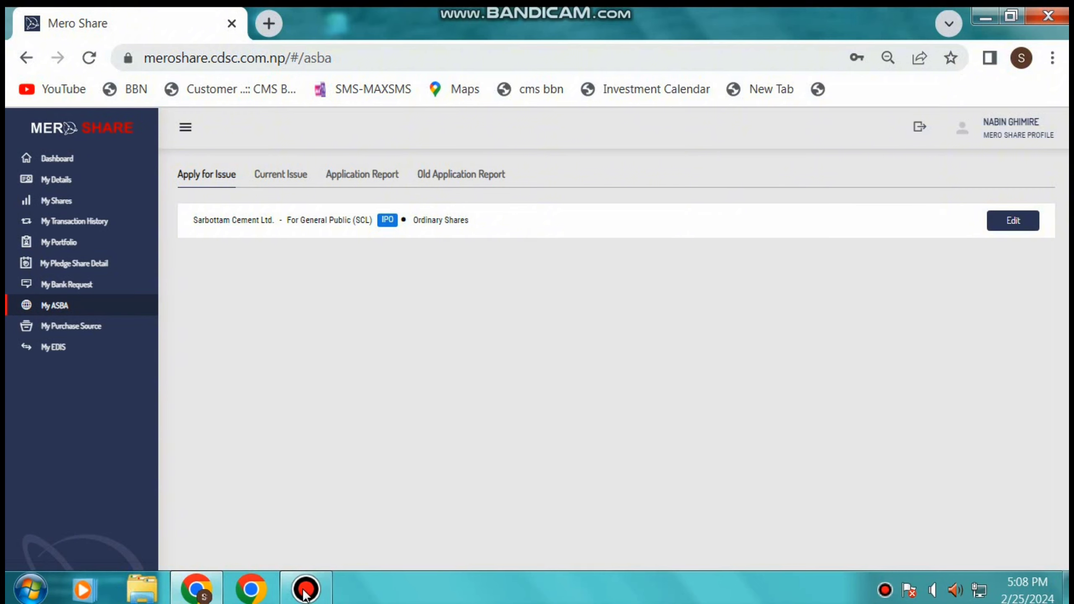